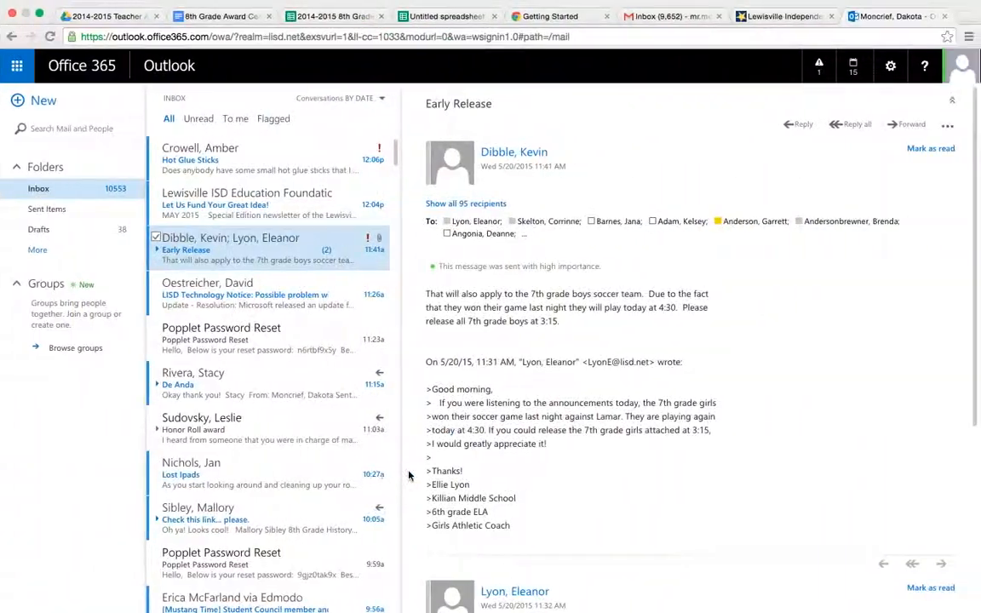
- Review the Teacher Awards sheet in the 8th grade spreadsheet and the autoCrat add-on options in the merge spreadsheet
left_click(328, 15)
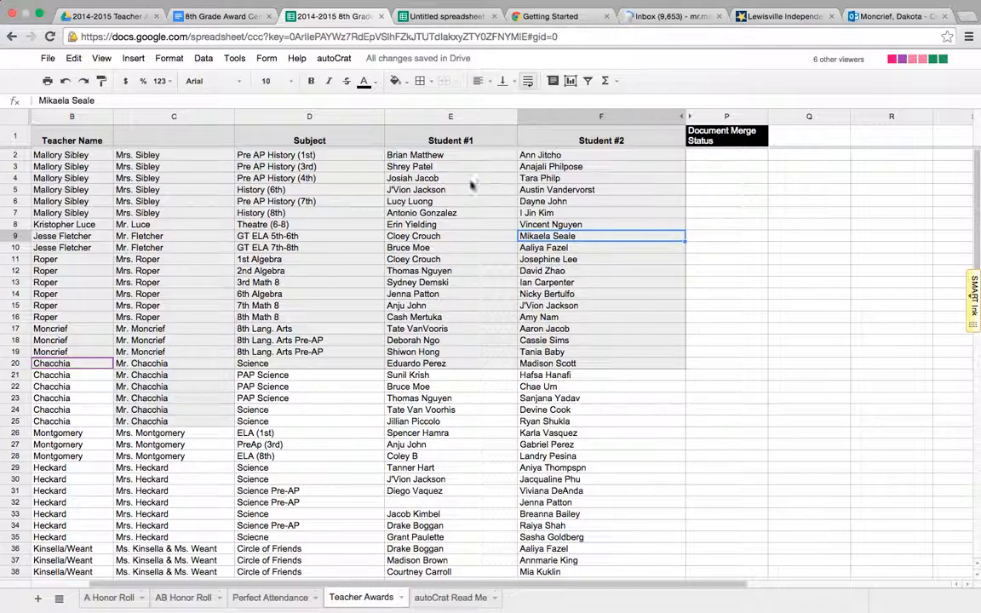
left_click(445, 16)
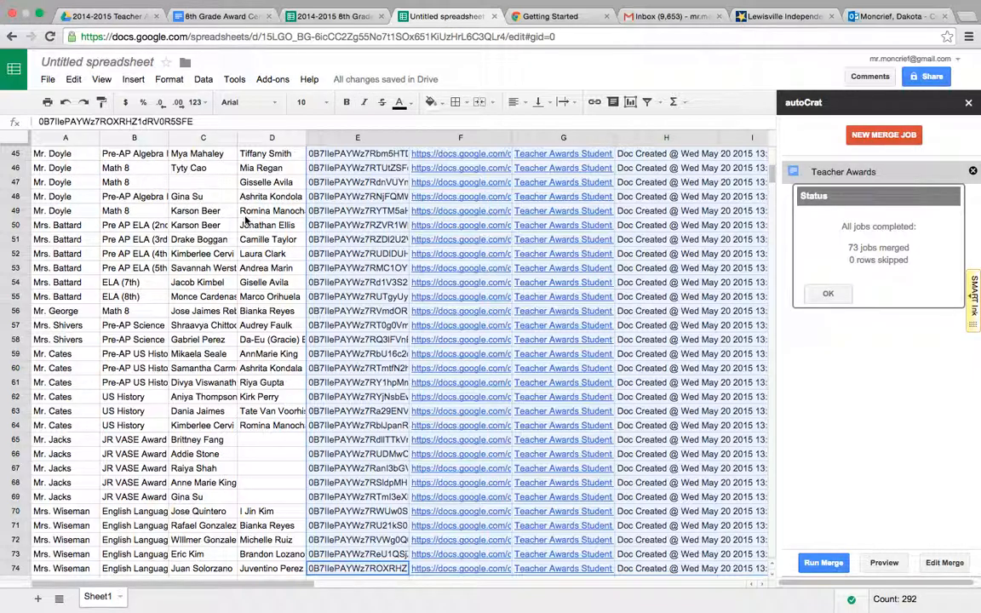
left_click(278, 83)
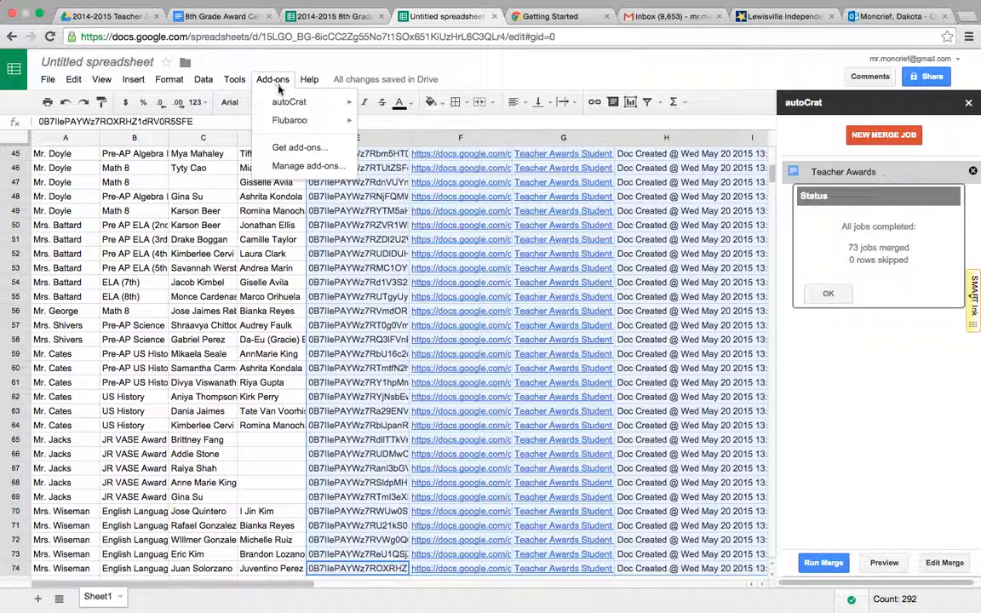
mouse_move(293, 109)
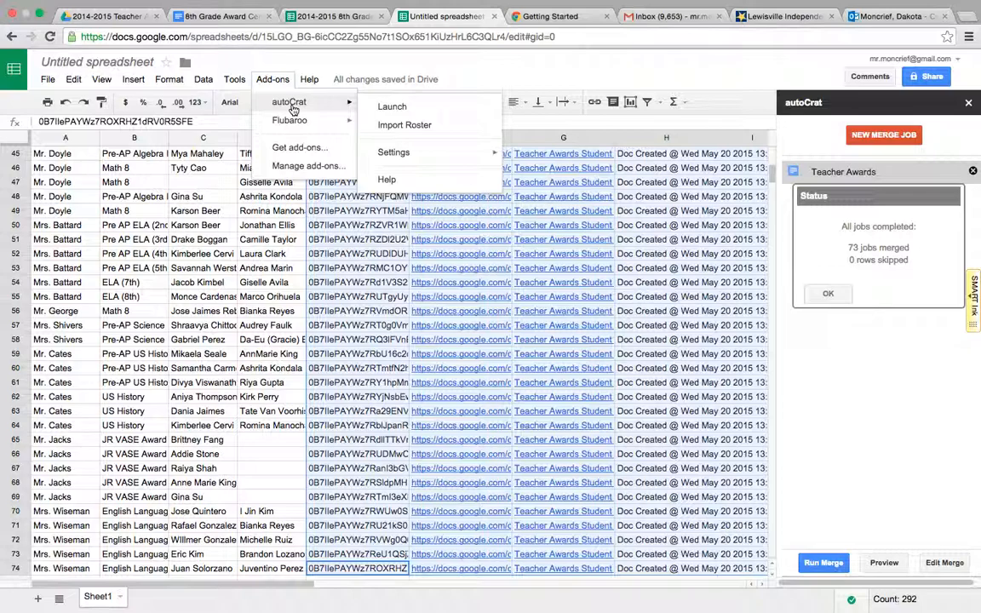
left_click(863, 407)
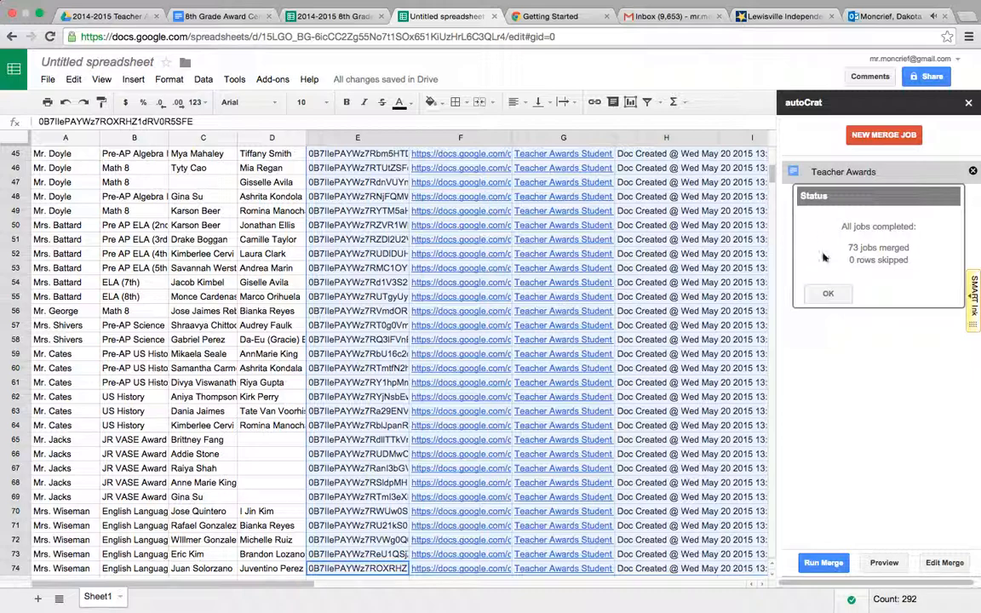
- Dismiss the autoCrat job status and request editing of the Teacher Awards merge
left_click(825, 294)
left_click(958, 564)
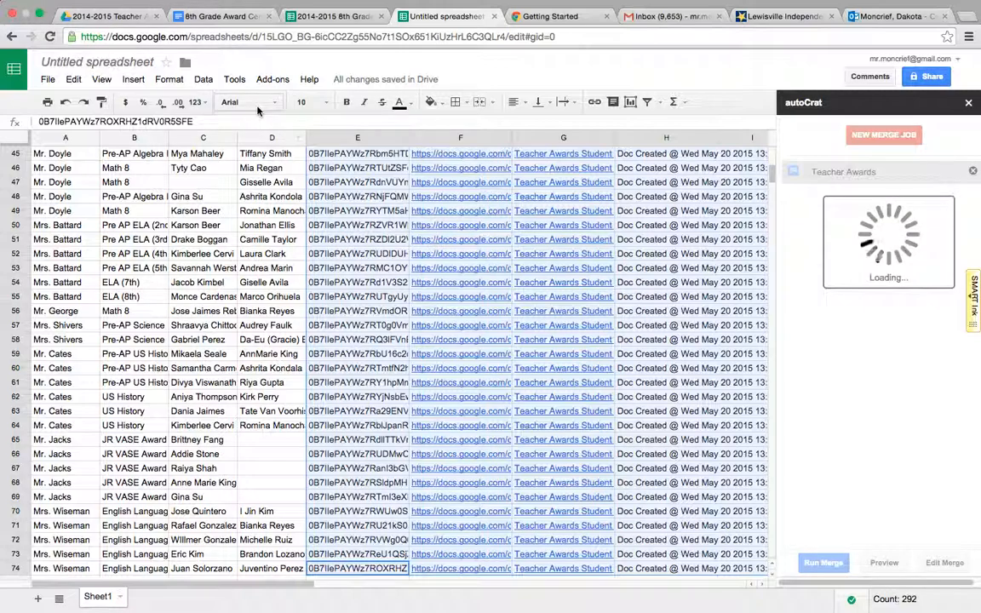
- Examine the teacher, student and subject merge tags in the 8th Grade Award Certificate template
left_click(211, 16)
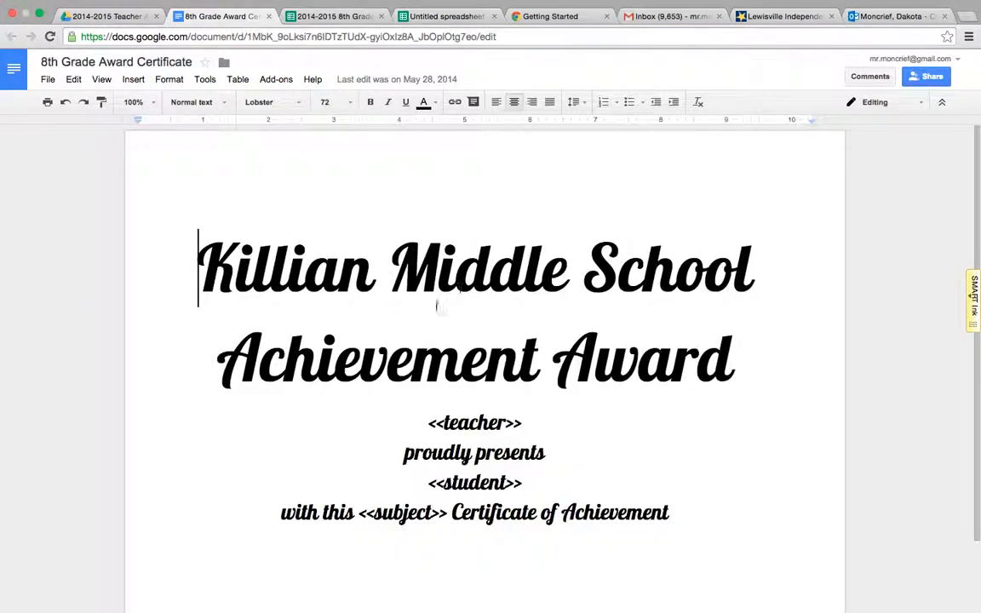
left_click_drag(428, 423, 523, 425)
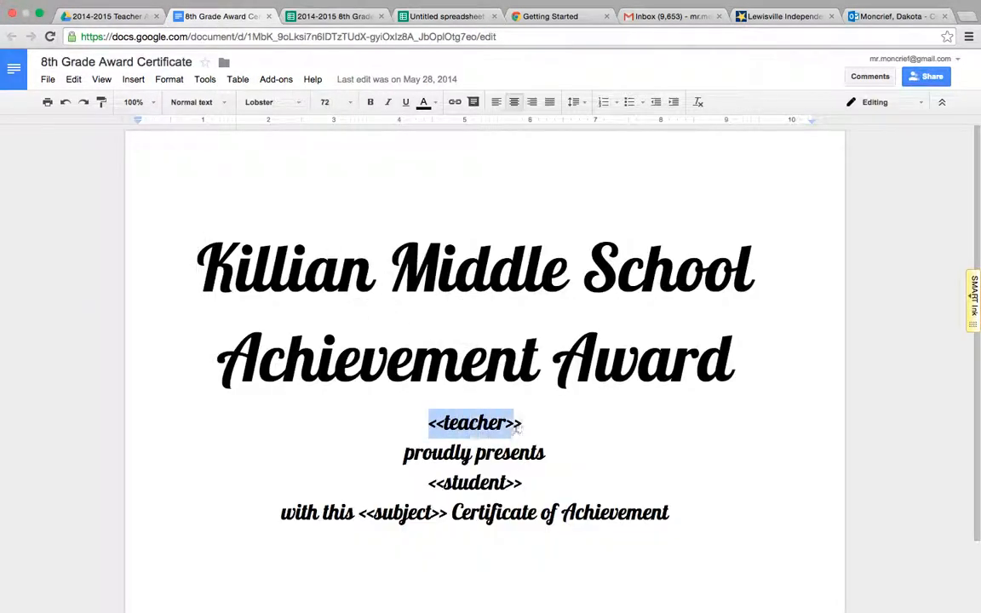
left_click_drag(425, 483, 529, 497)
left_click_drag(359, 513, 447, 514)
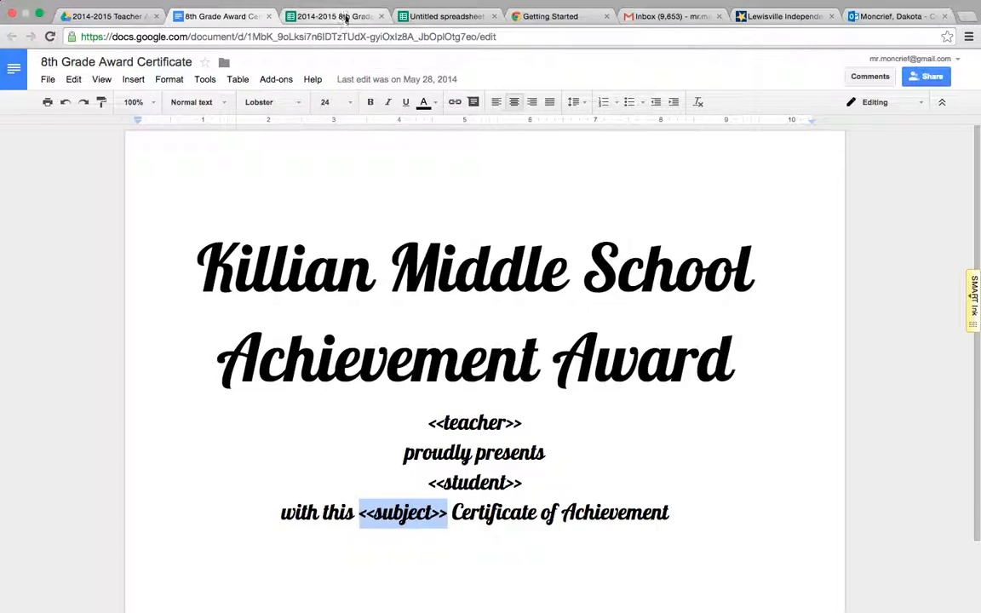
- Return to the merge spreadsheet, close the autoCrat sidebar and relaunch the add-on
left_click(345, 17)
left_click(425, 22)
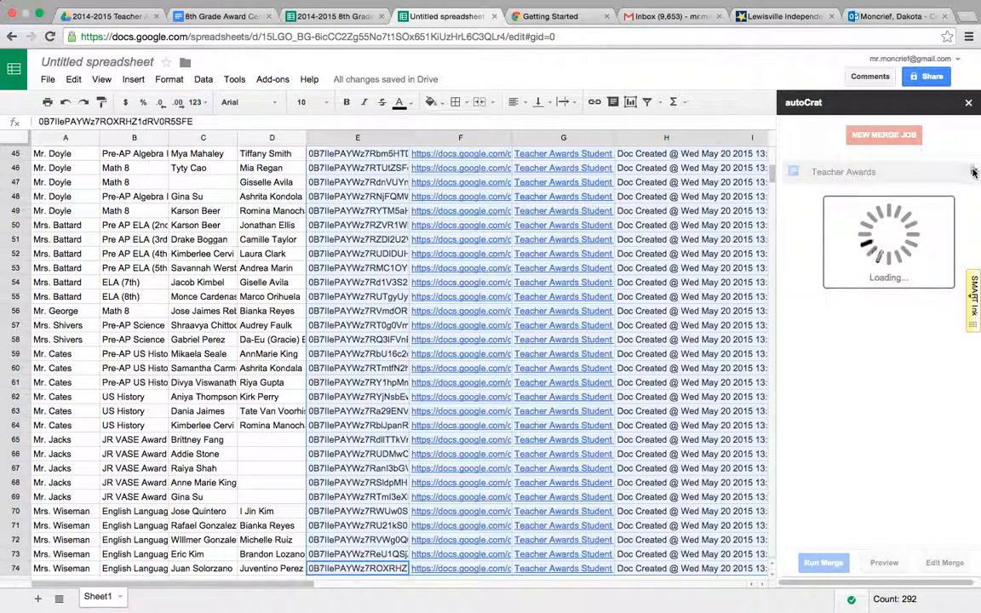
left_click(968, 103)
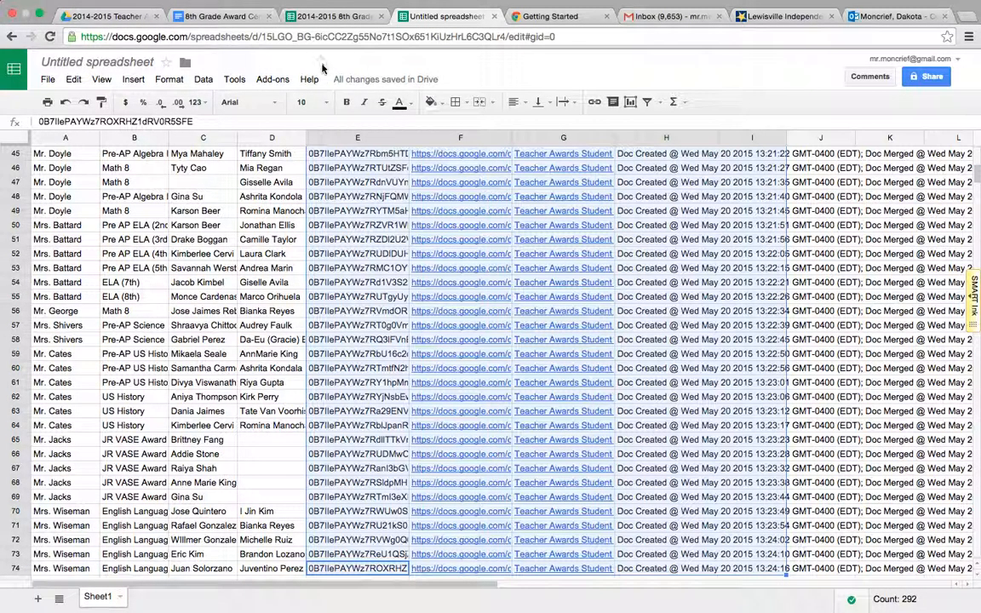
left_click(273, 79)
mouse_move(313, 103)
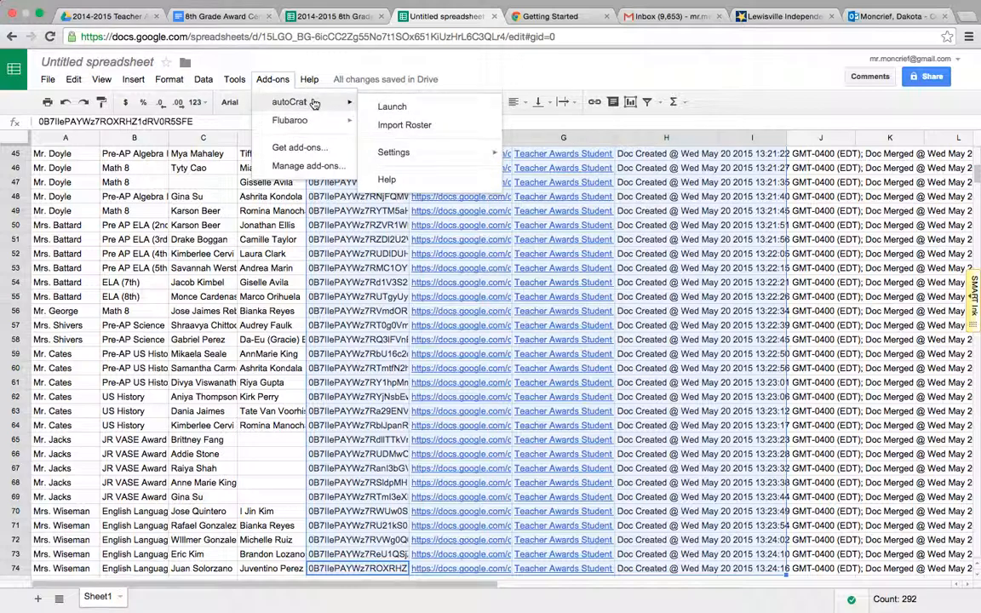
left_click(390, 106)
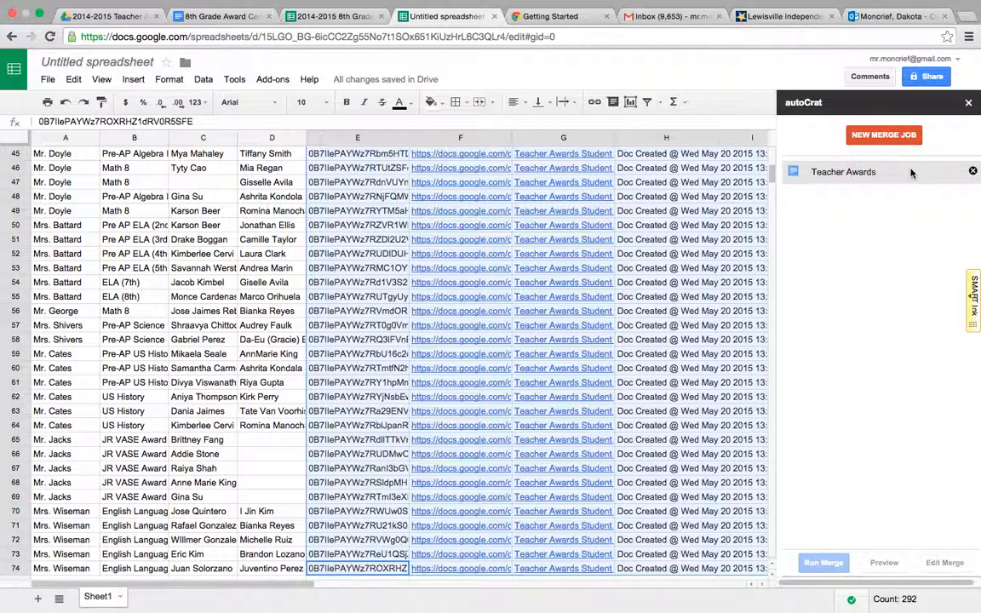
- Start editing the Teacher Awards merge job and decline New Visions' request to collect the email address
left_click(910, 173)
left_click(945, 564)
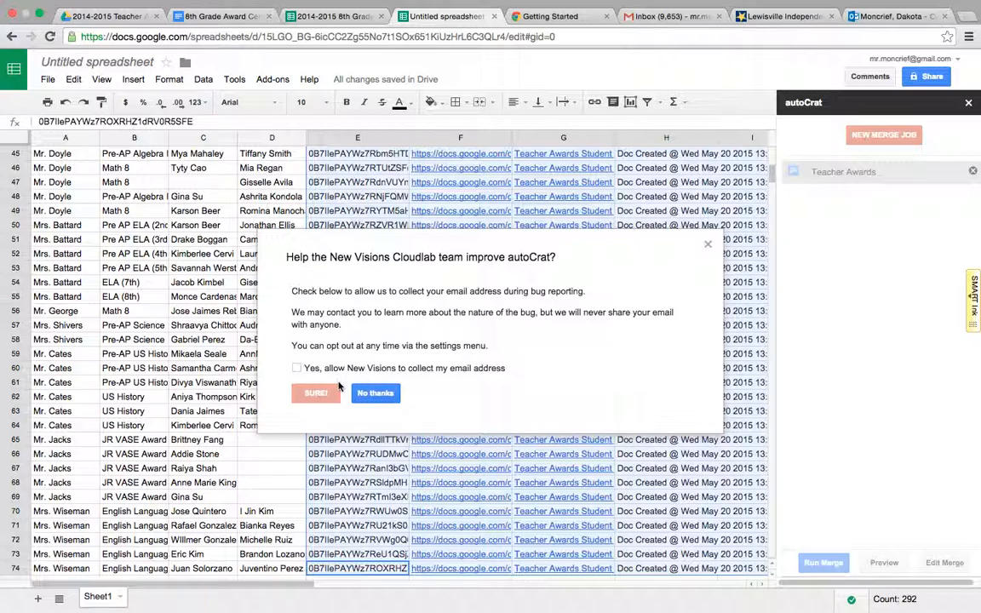
left_click(372, 394)
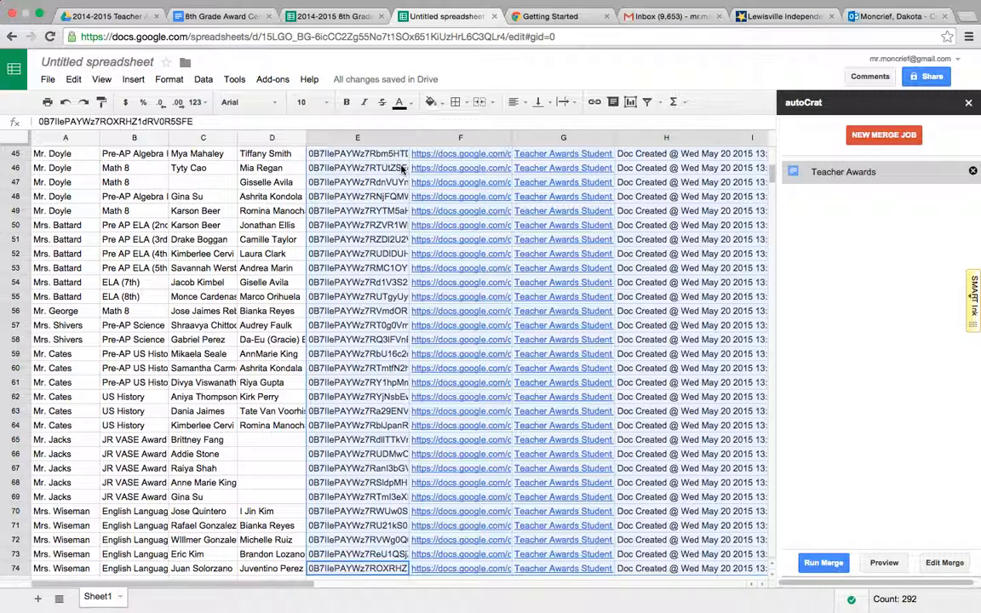
- Check the Teacher Awards tag mapping against the certificate template's merge tags and save the mapping
left_click(228, 17)
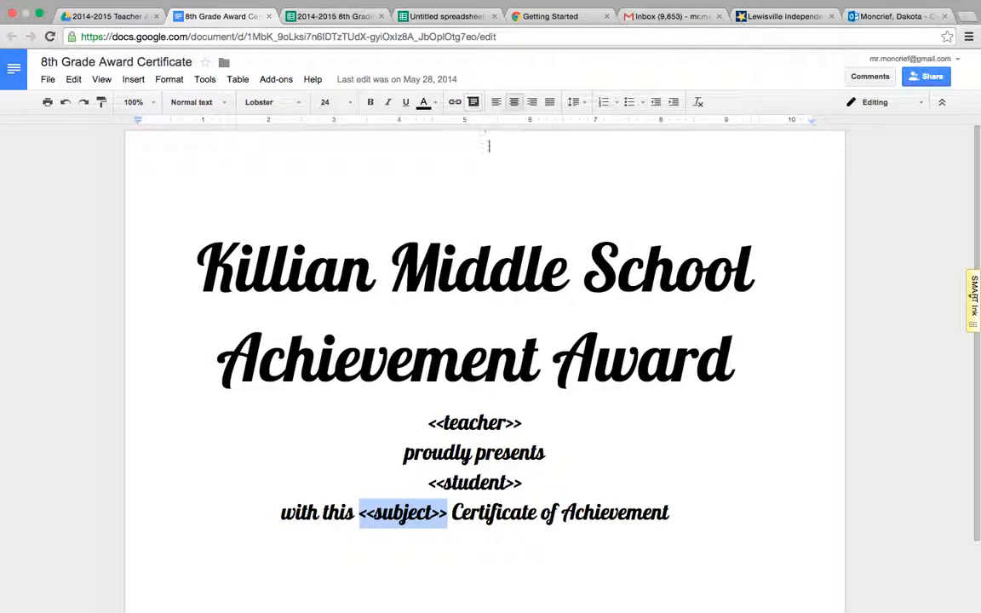
left_click(446, 17)
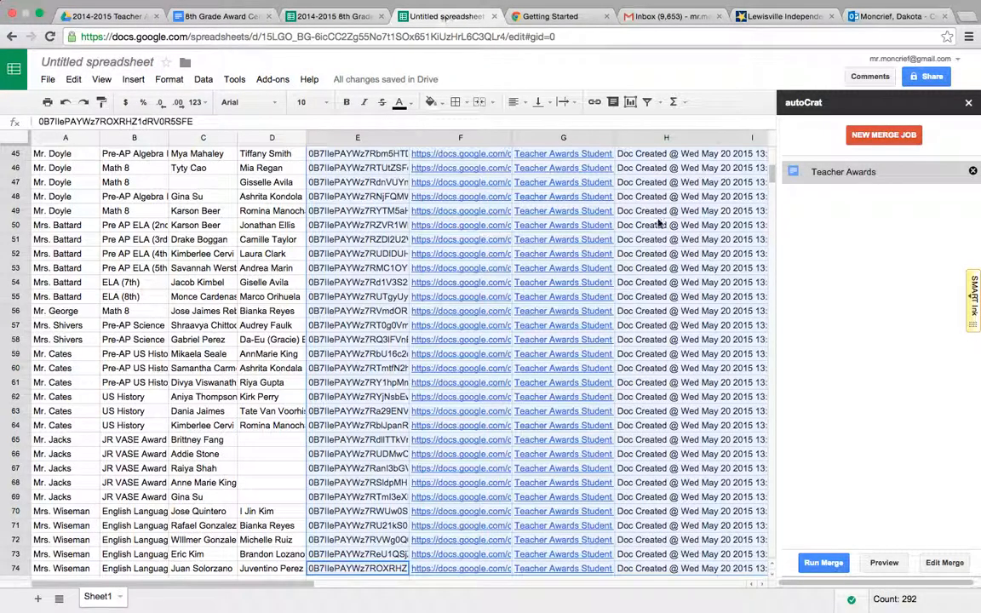
left_click(839, 172)
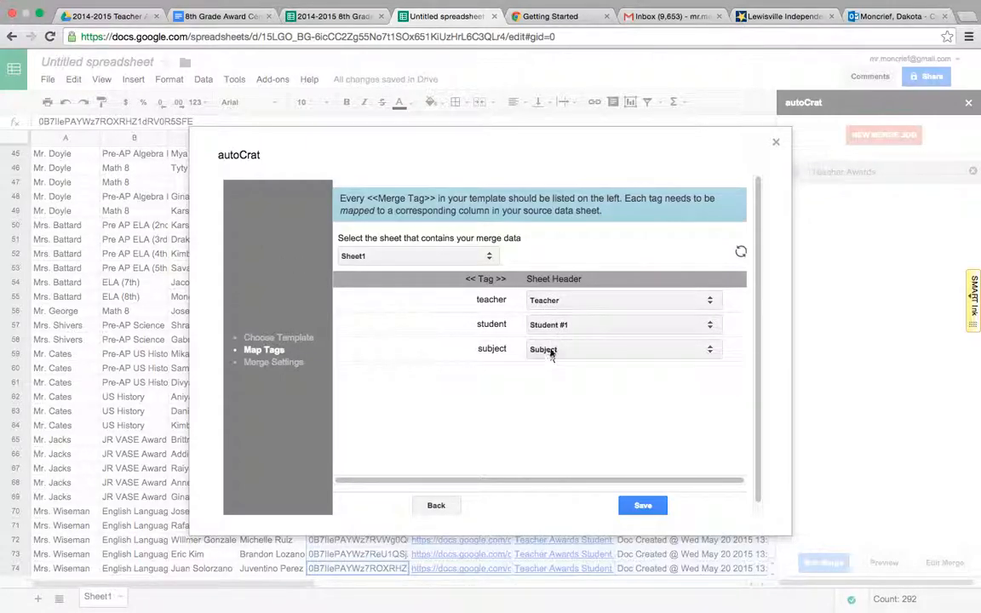
left_click(217, 17)
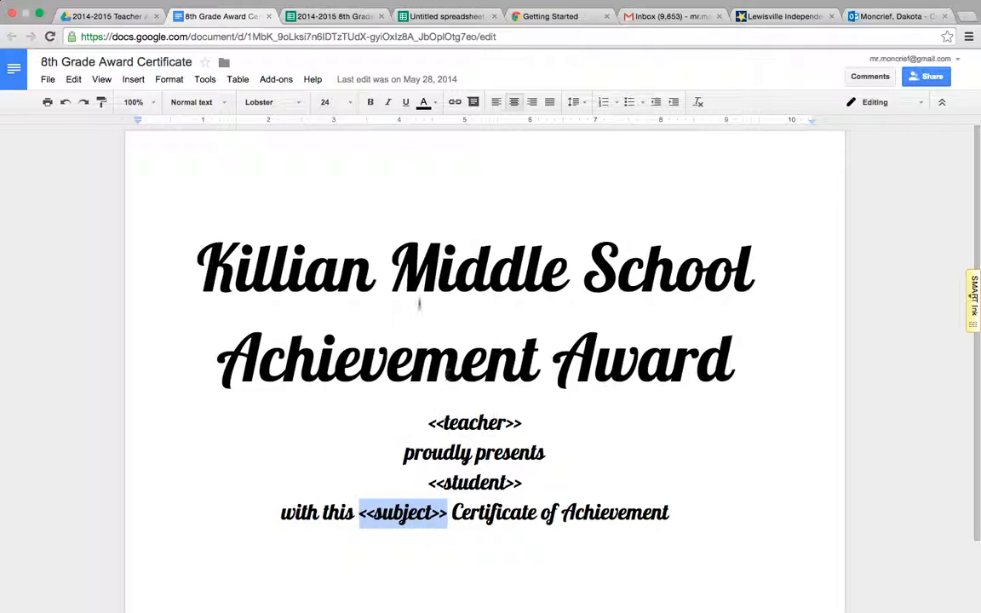
left_click(439, 16)
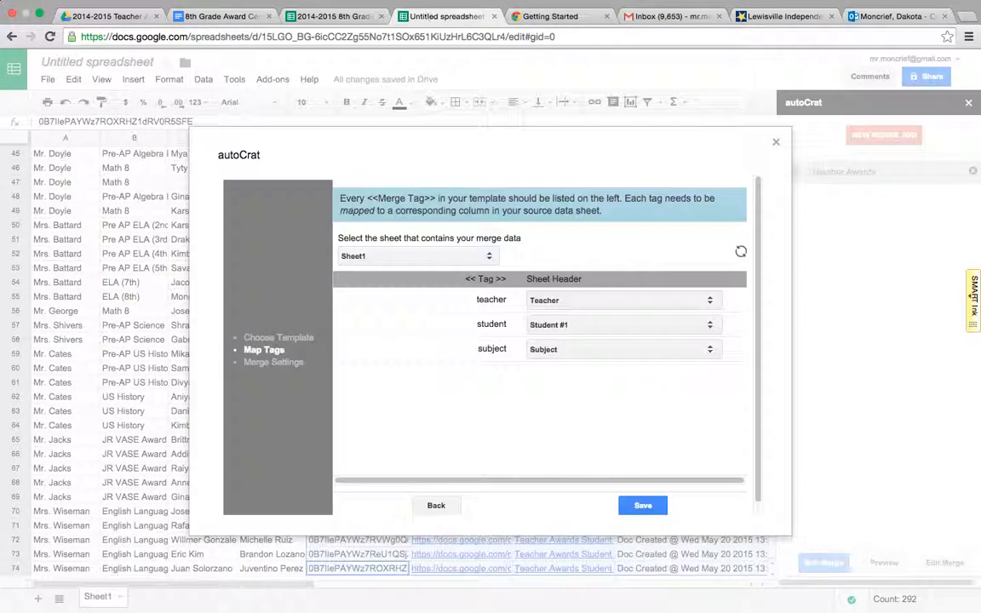
left_click(645, 505)
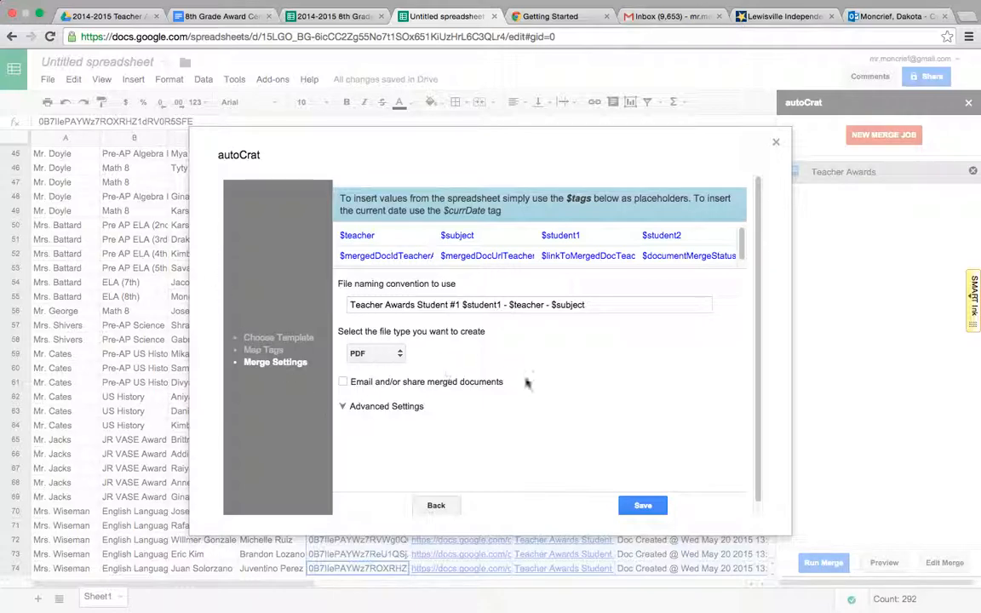
- Review the file naming convention and the PDF file type in the merge settings
left_click(478, 305)
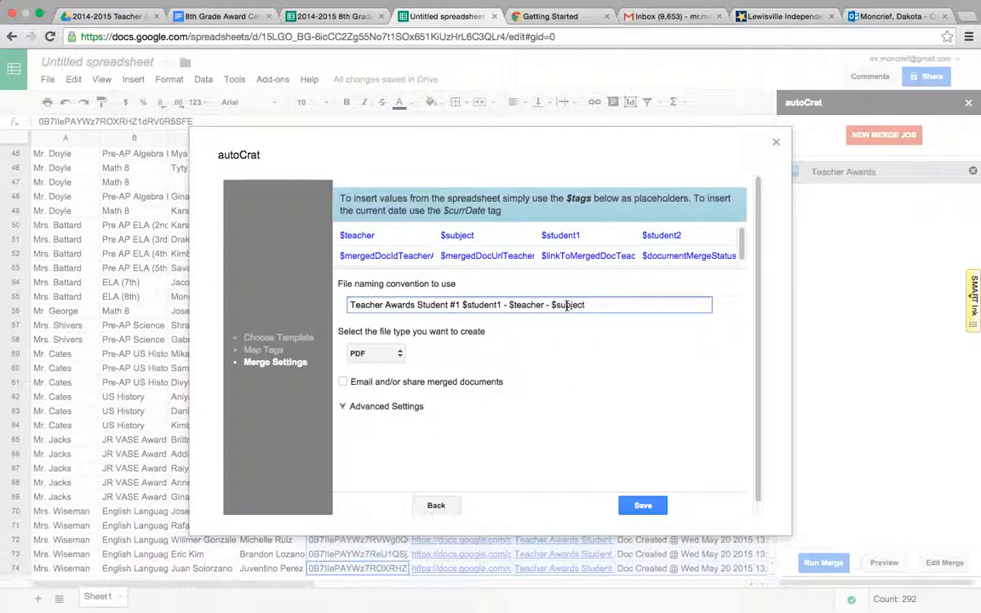
left_click(387, 355)
left_click(388, 354)
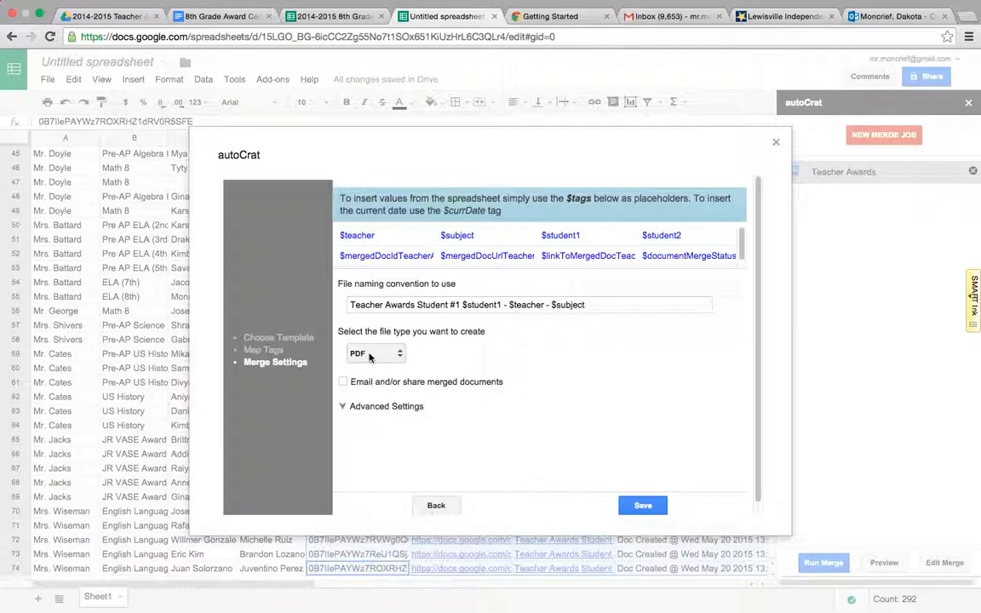
- Check the destination folder in the advanced merge settings and inspect the merged certificates in that Drive folder
left_click(342, 407)
scroll(508, 340, "down", 3)
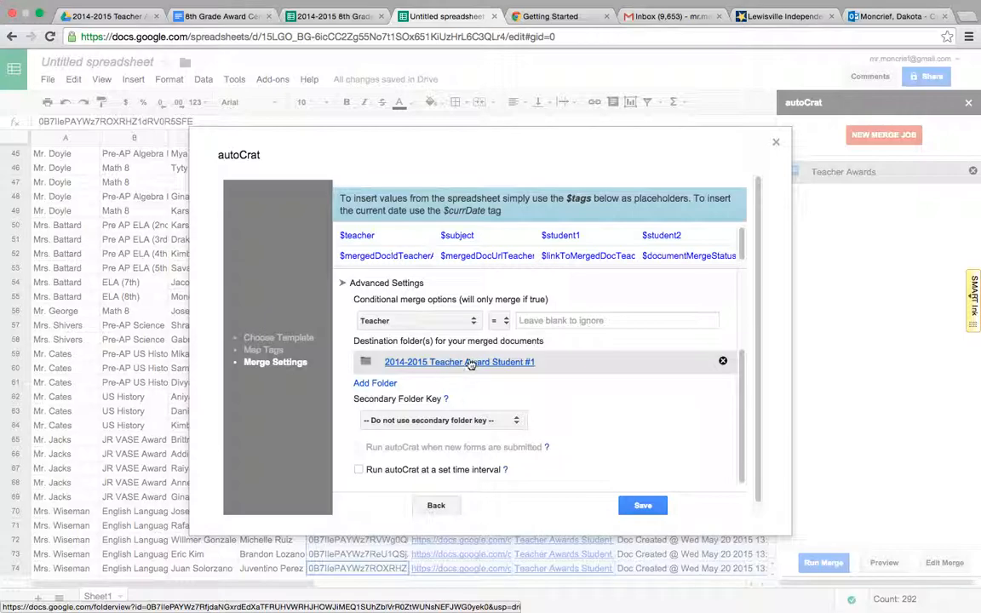
left_click(125, 19)
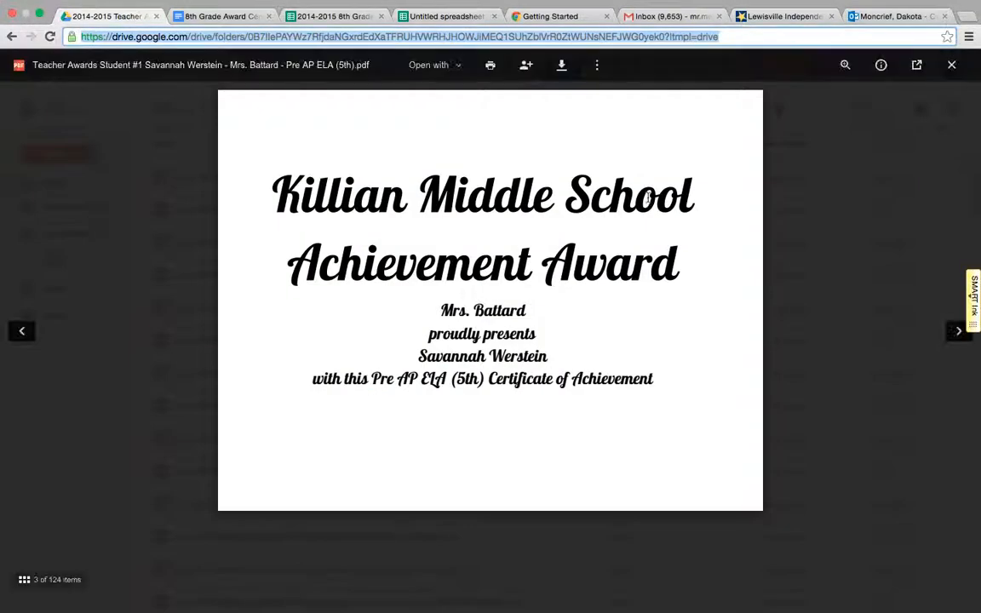
left_click(950, 66)
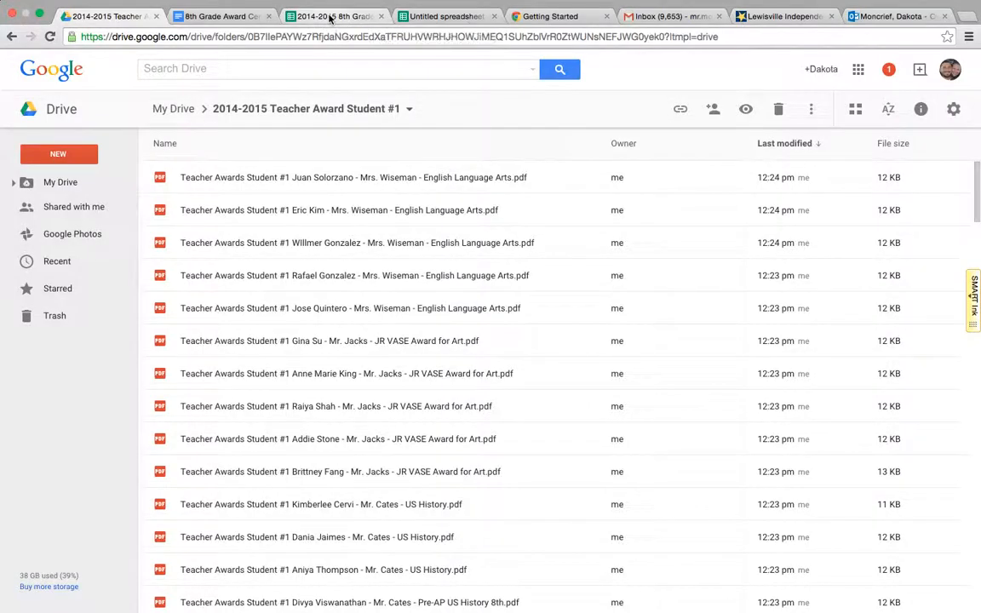
- Look at the AB Honor Roll and A Honor Roll sheets, and return to the autoCrat merge settings
left_click(326, 21)
left_click(202, 601)
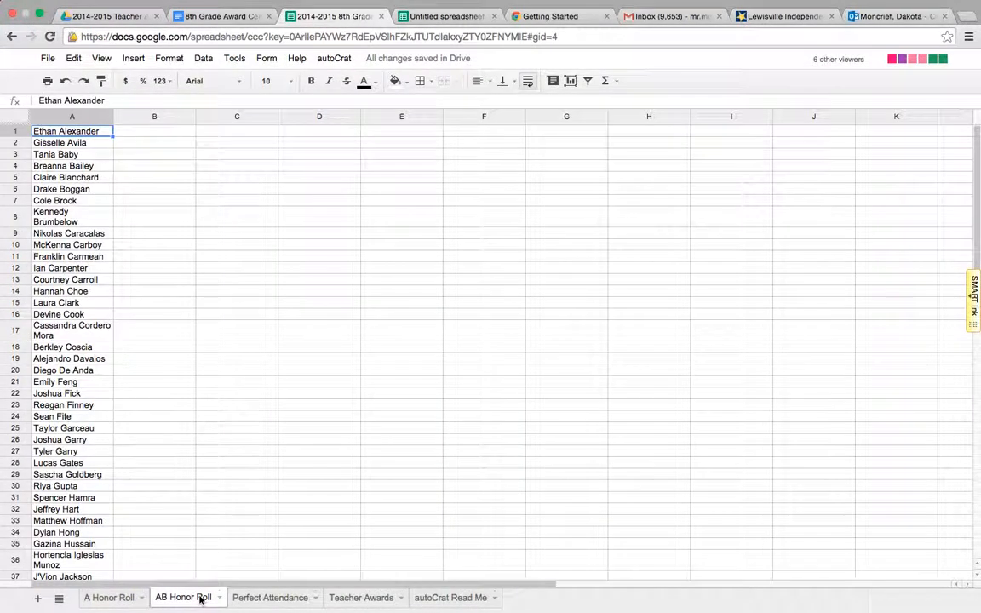
left_click(89, 596)
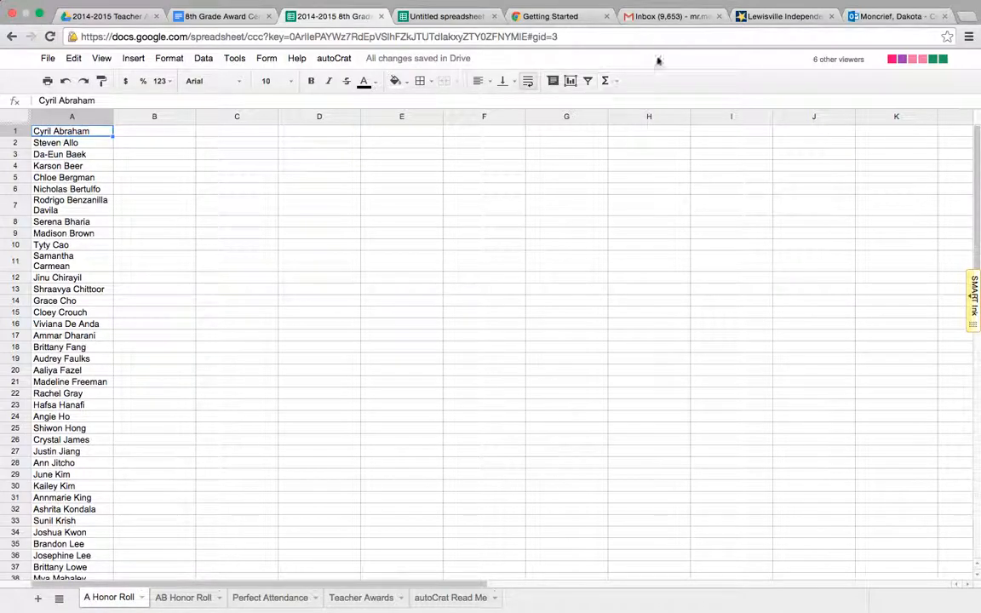
left_click(443, 17)
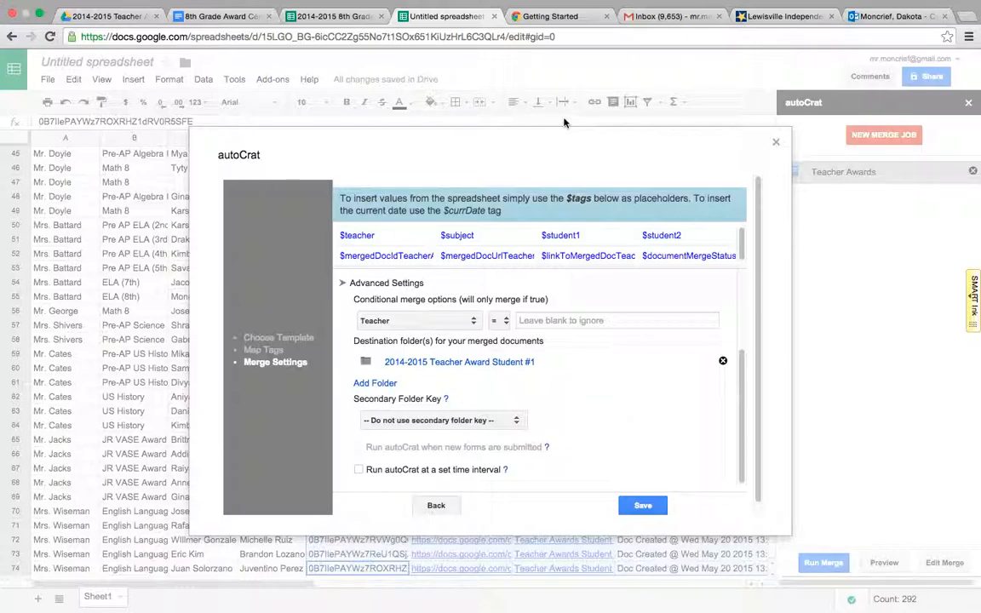
- Switch from the Drive certificate folder to Finder's Downloads folder and select the files from googlechrome.dmg through ExportView(5).xlsx
left_click(100, 15)
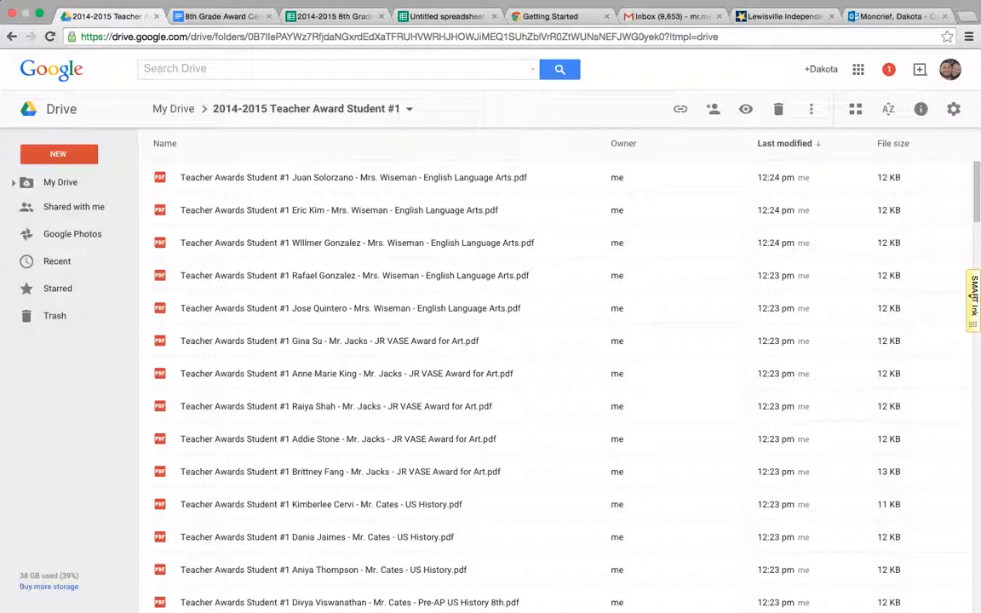
mouse_move(1, 417)
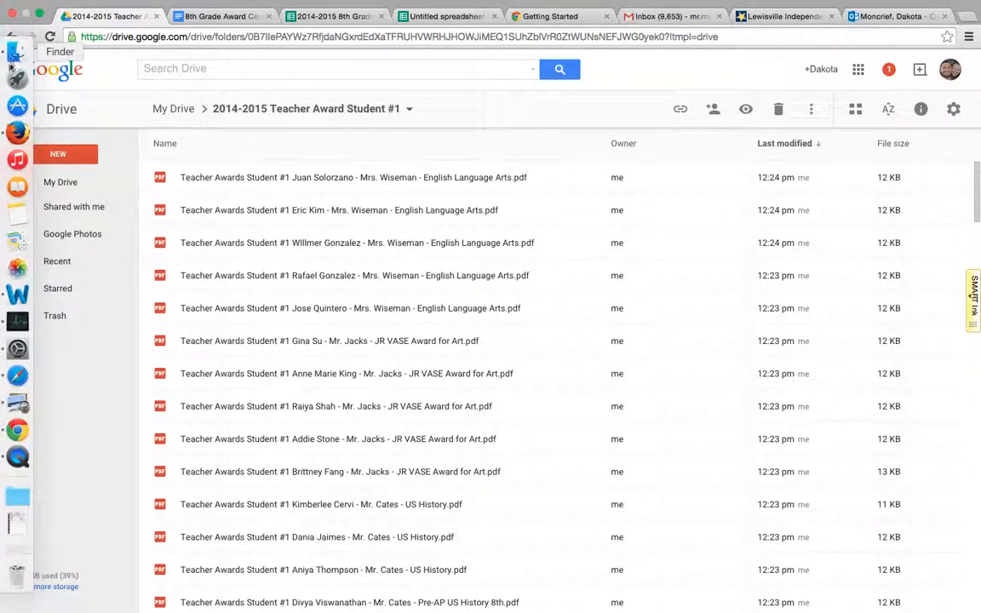
left_click(12, 63)
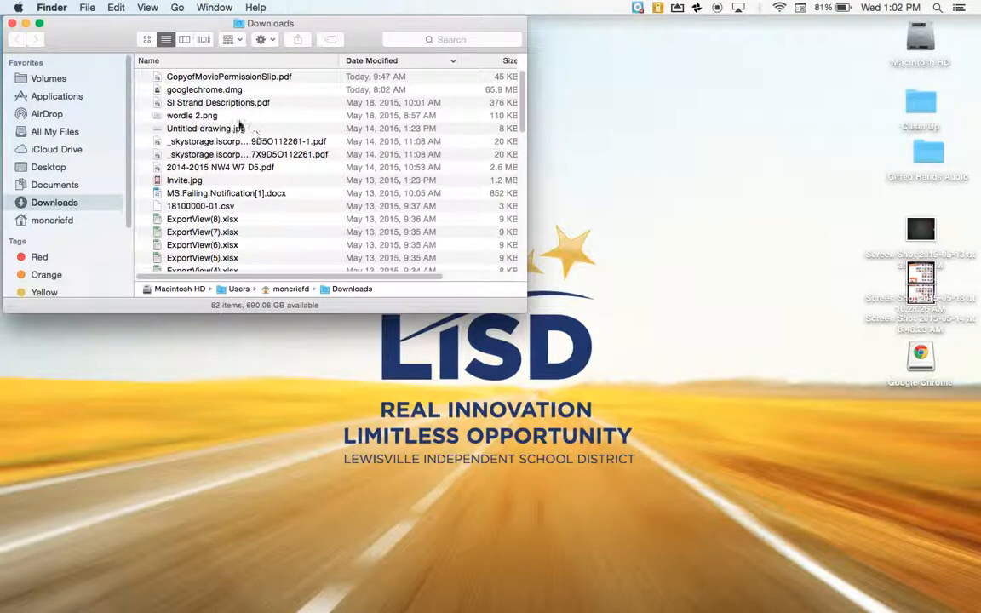
left_click_drag(314, 92, 268, 265)
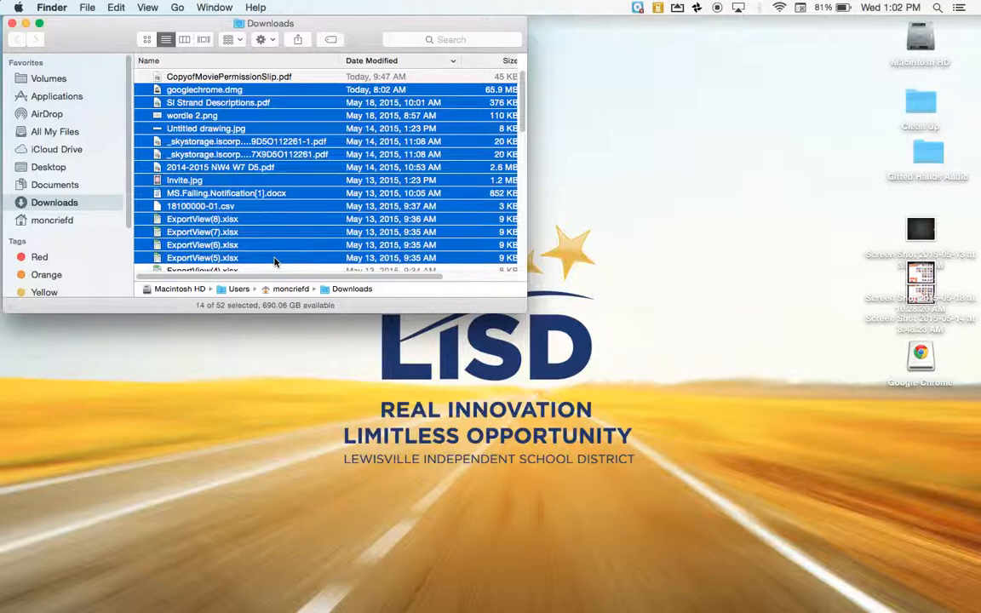
- Find and open the Mac's Printers & Scanners preferences
mouse_move(1, 341)
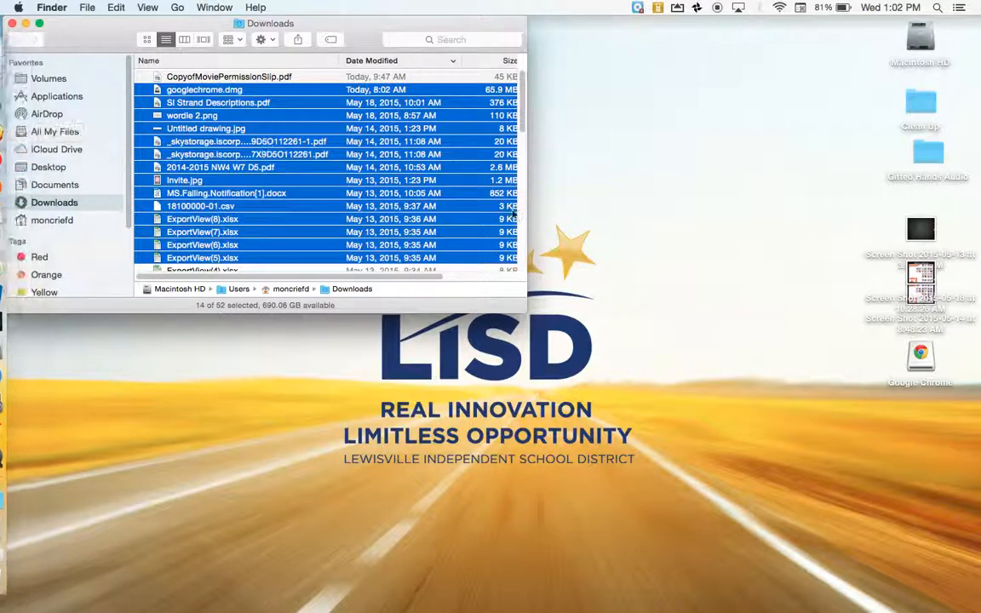
key("super+space")
type("prin")
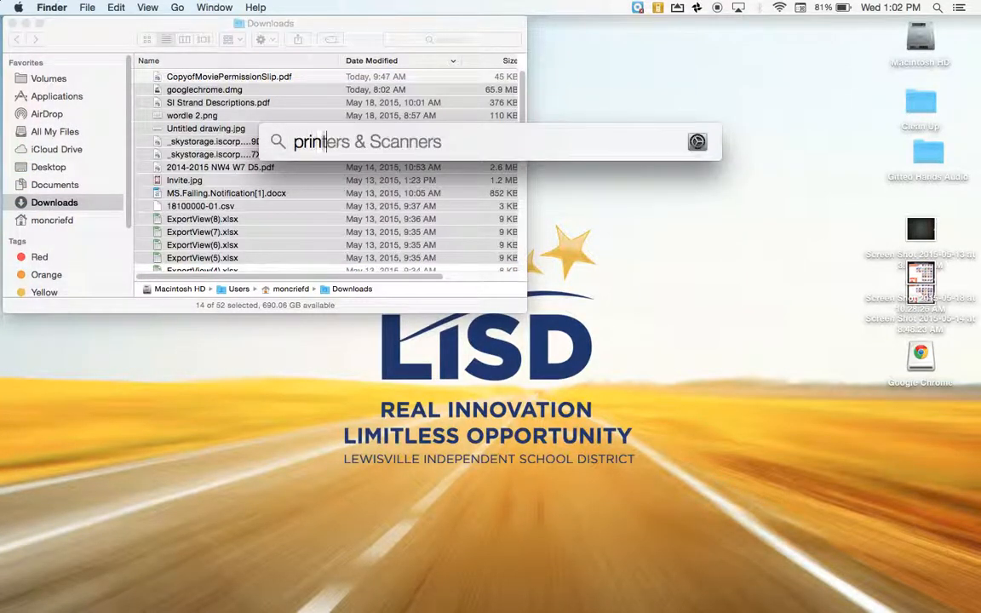
key("Return")
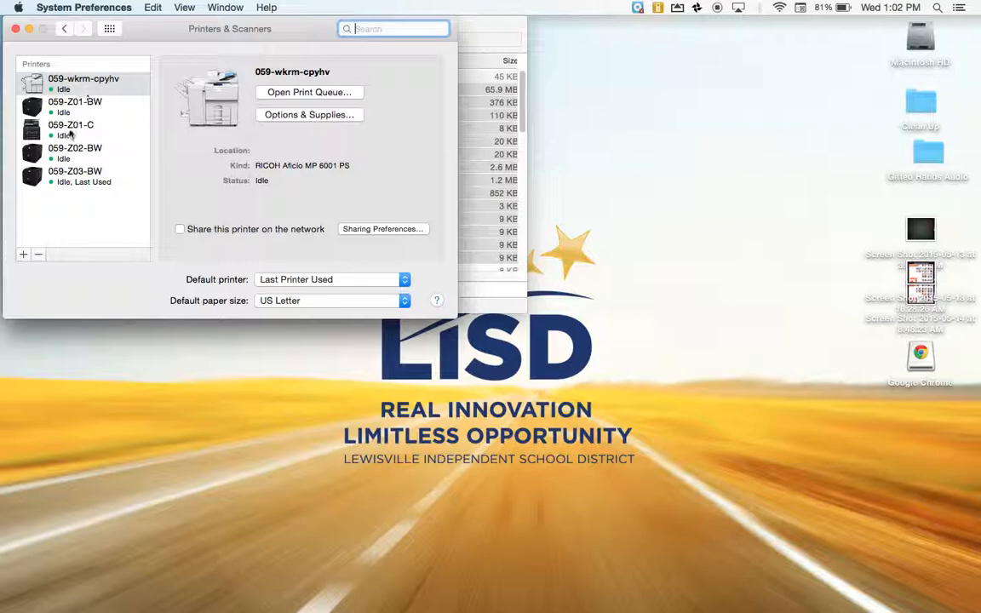
- Place the Printers & Scanners window clear of the Downloads window and bring the selected Downloads files to the front
left_click_drag(156, 28, 652, 280)
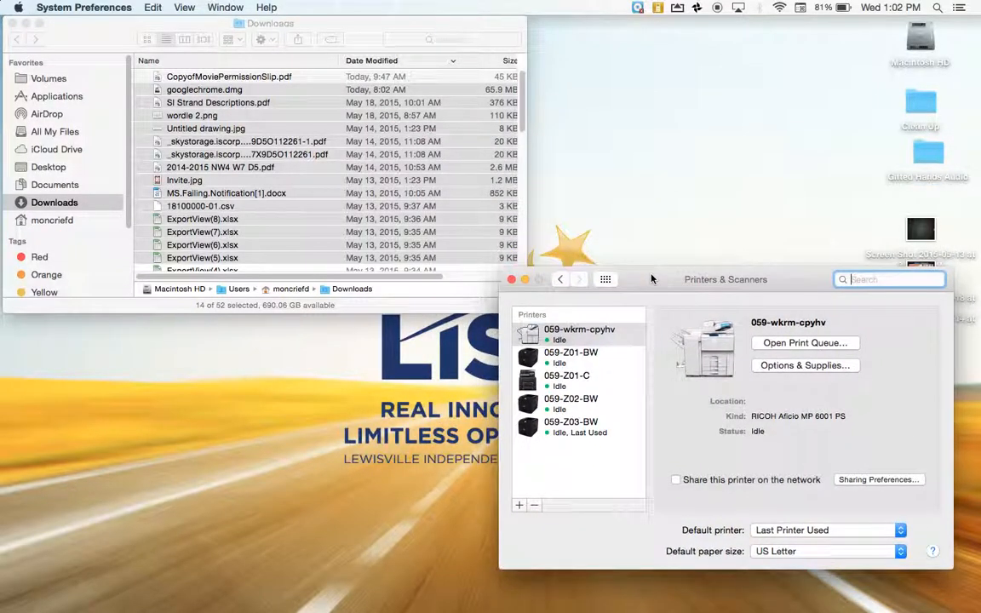
left_click(290, 155)
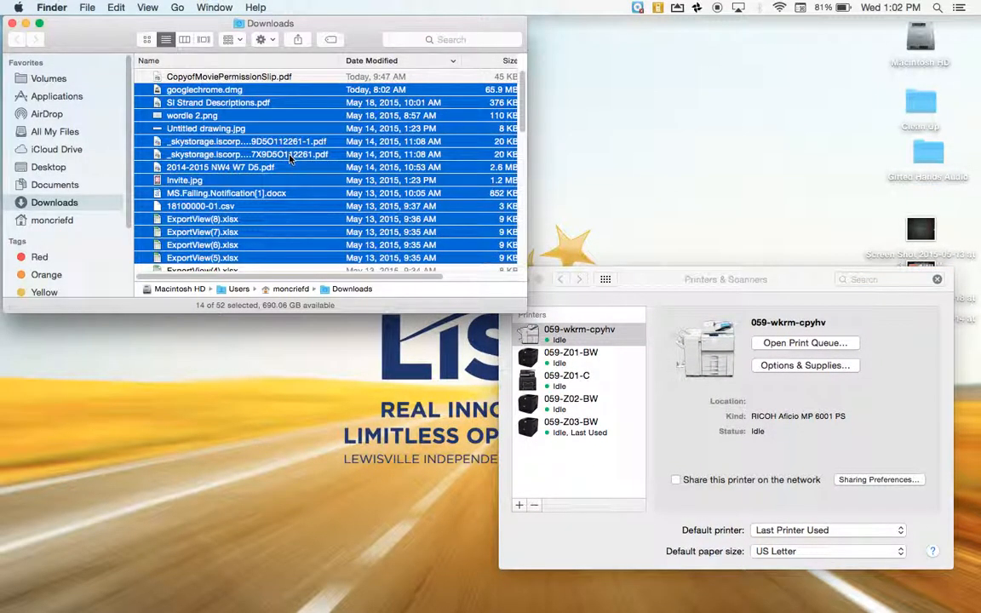
left_click_drag(290, 158, 332, 168)
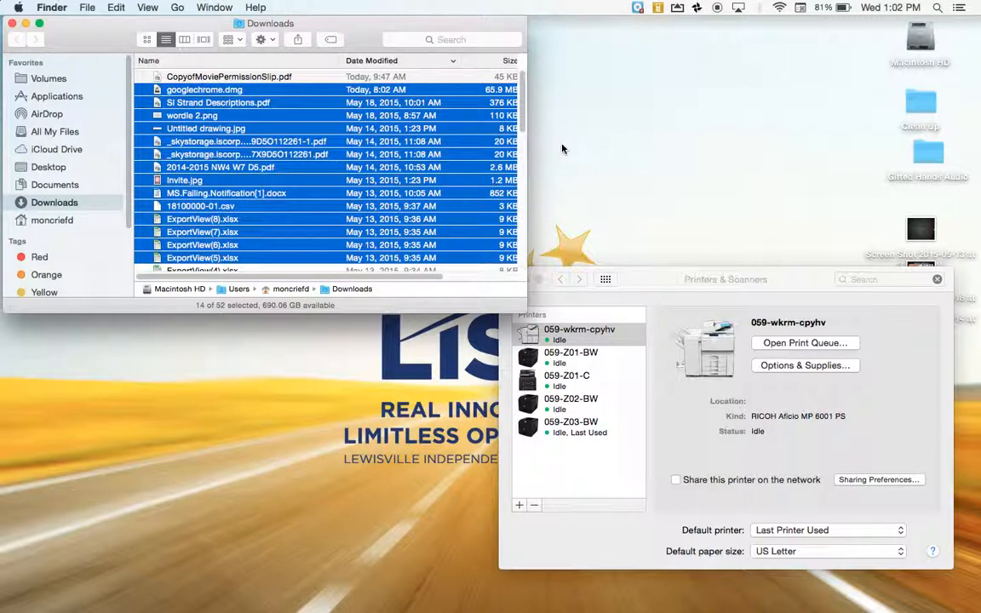